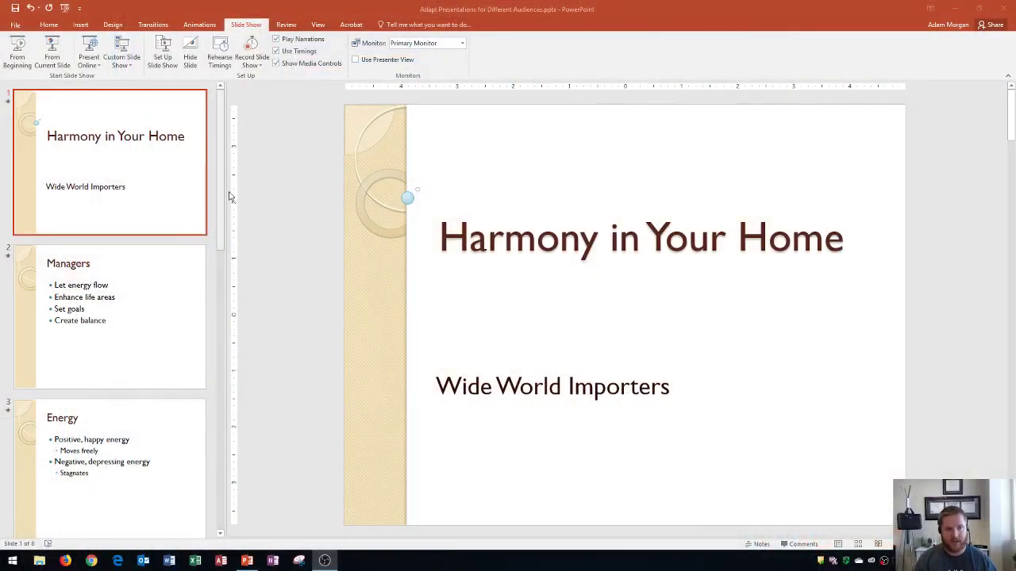
# Open the still-empty Custom Shows dialog from Custom Slide Show and move it higher
pyautogui.click(219, 196)
pyautogui.moveTo(222, 196); pyautogui.dragTo(229, 174)
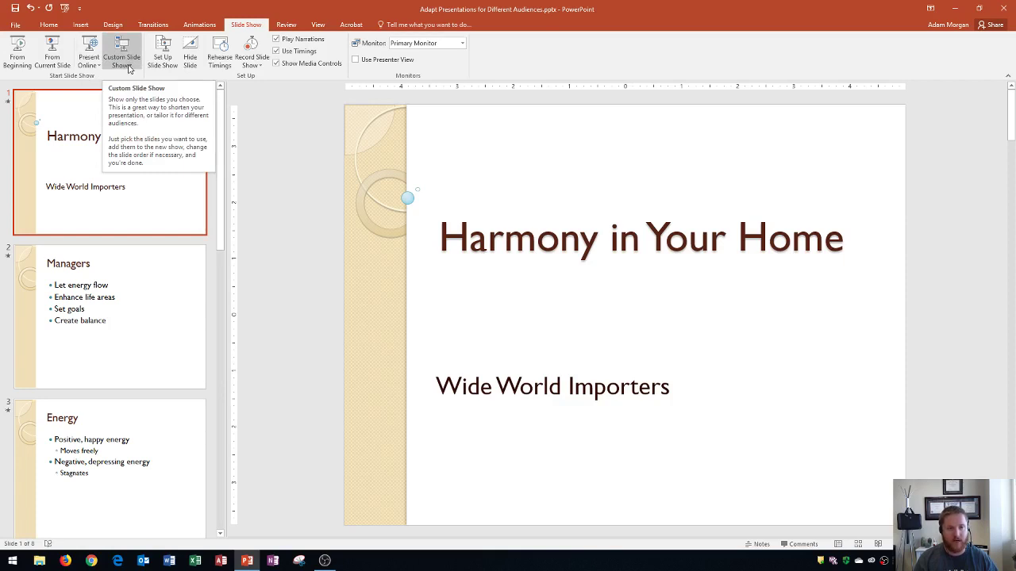
pyautogui.click(129, 69)
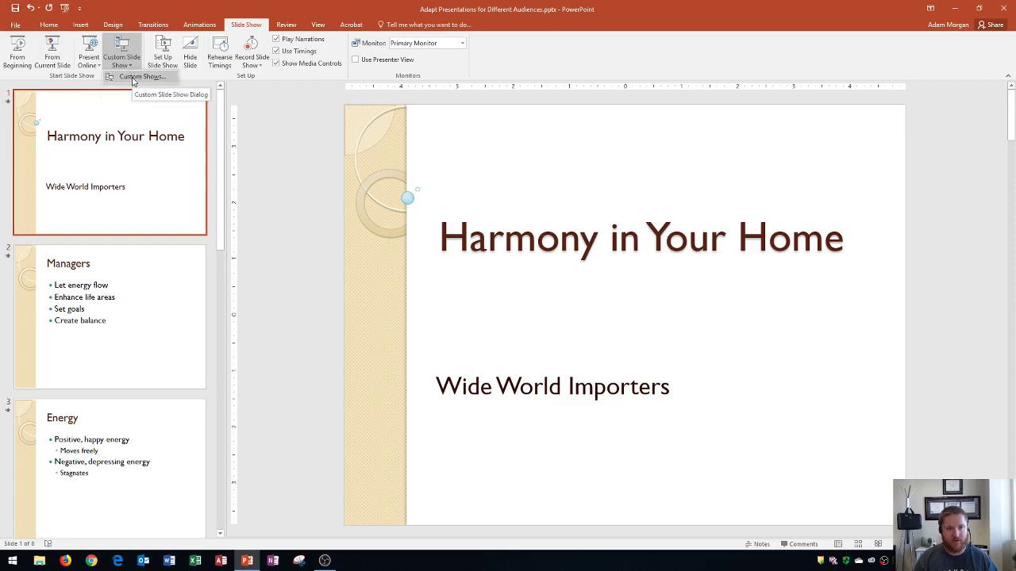
pyautogui.click(133, 77)
pyautogui.moveTo(501, 236); pyautogui.dragTo(506, 135)
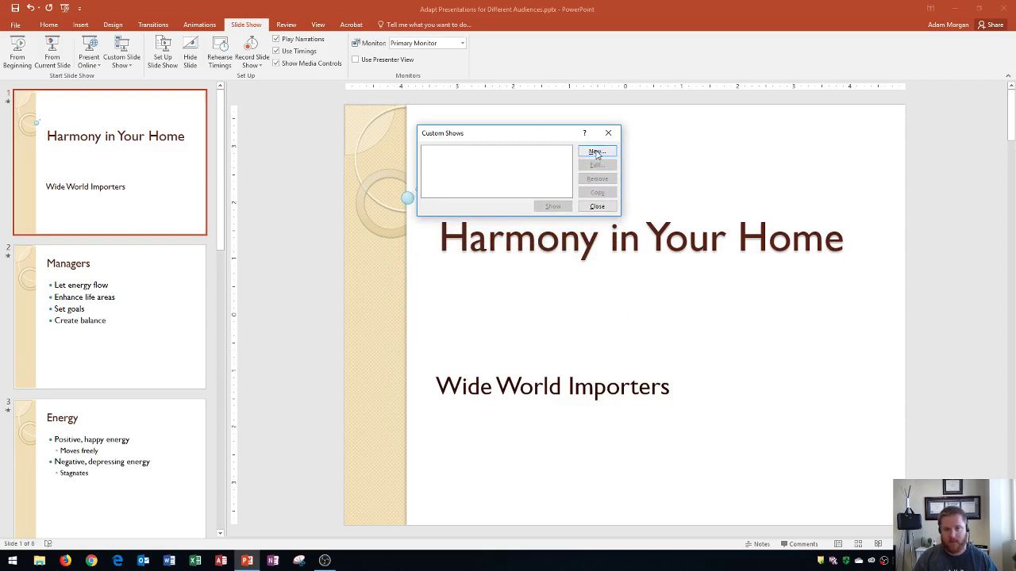
# Start a new custom show and name it 'Managers'
pyautogui.click(595, 152)
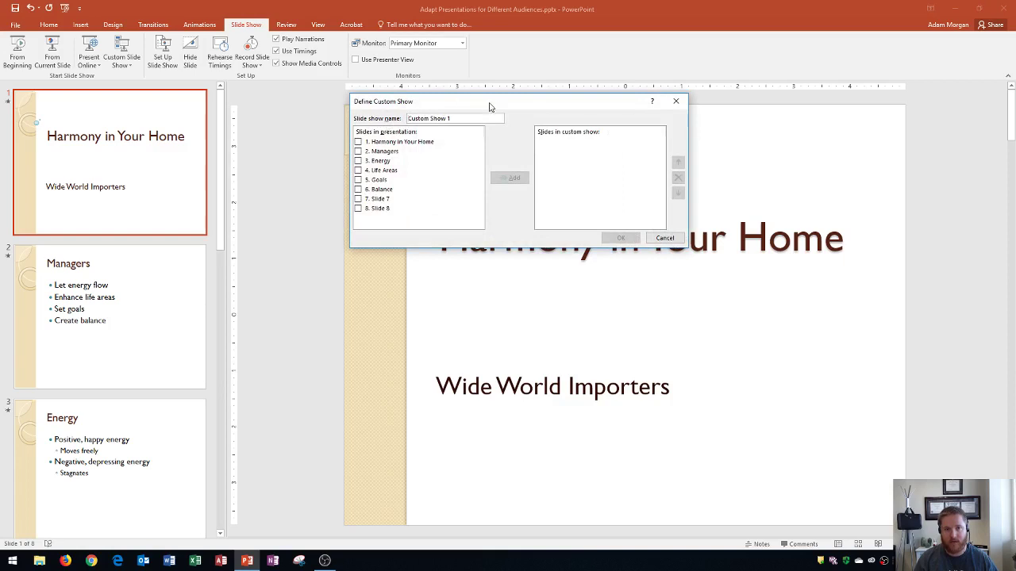
pyautogui.moveTo(491, 106); pyautogui.dragTo(558, 83)
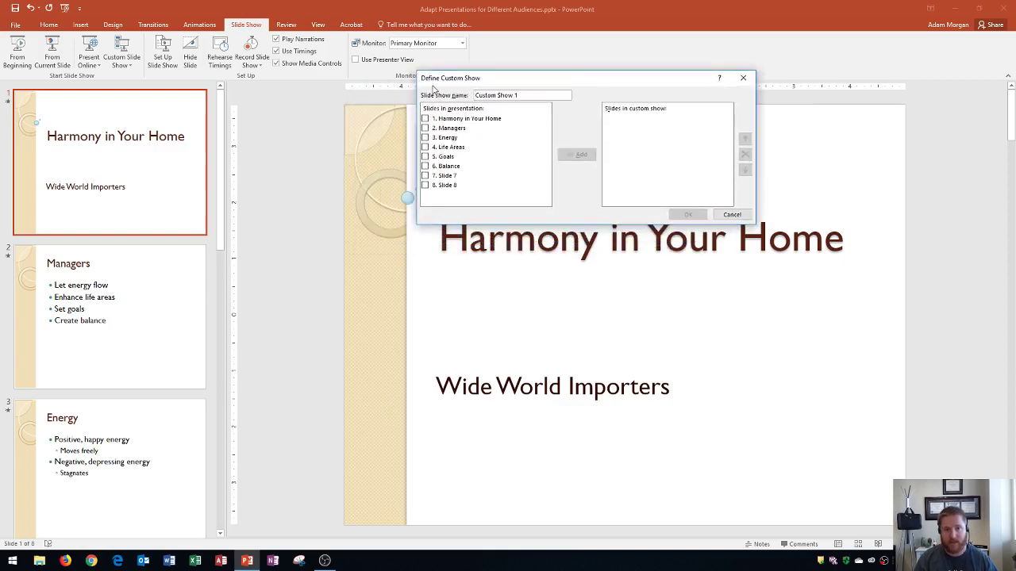
pyautogui.moveTo(531, 95); pyautogui.dragTo(464, 97)
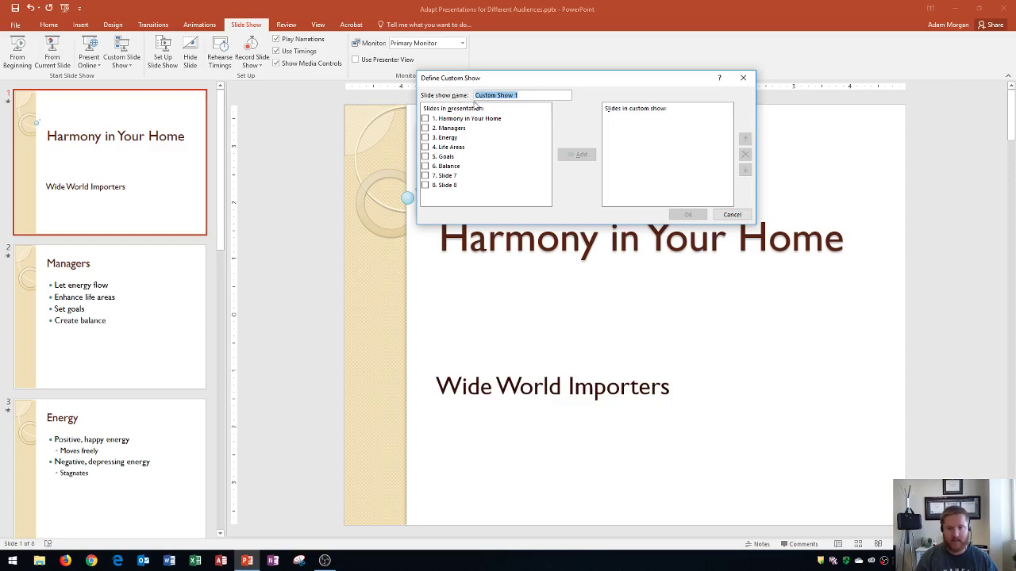
pyautogui.write('Manage')
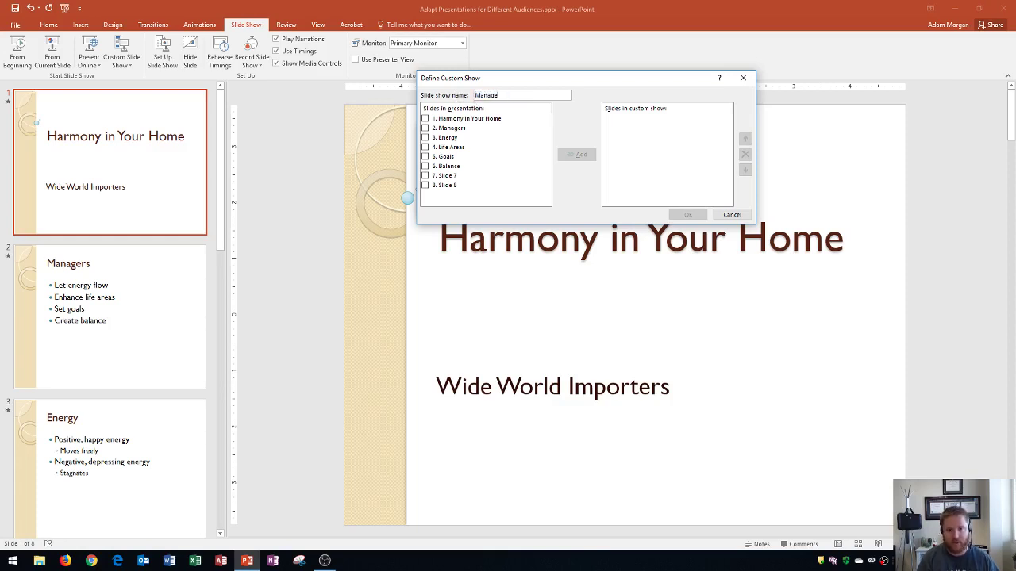
pyautogui.write('rs')
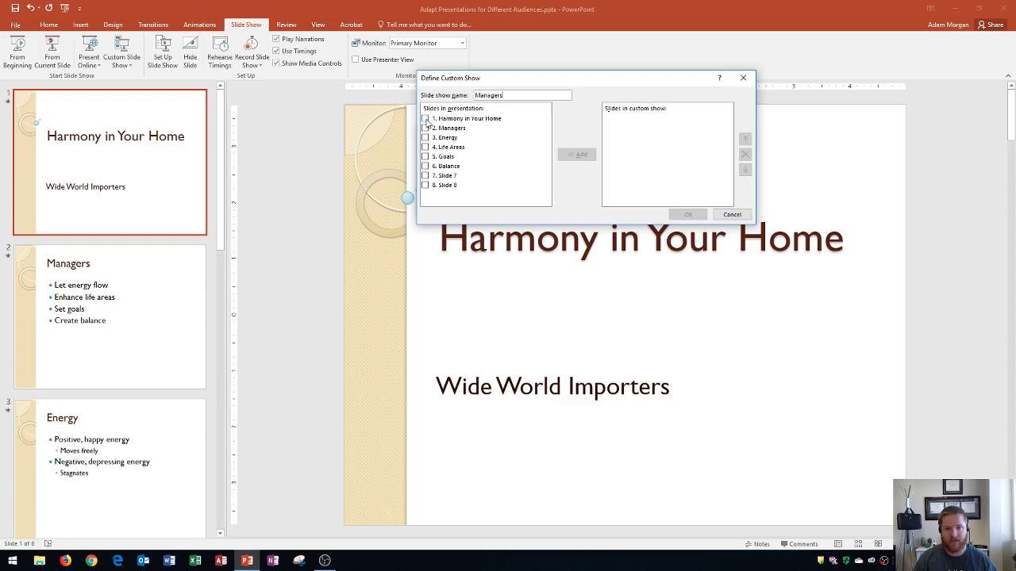
# Add slides 1, 2, 4, 7 and 8 to the Managers show and save it
pyautogui.click(425, 119)
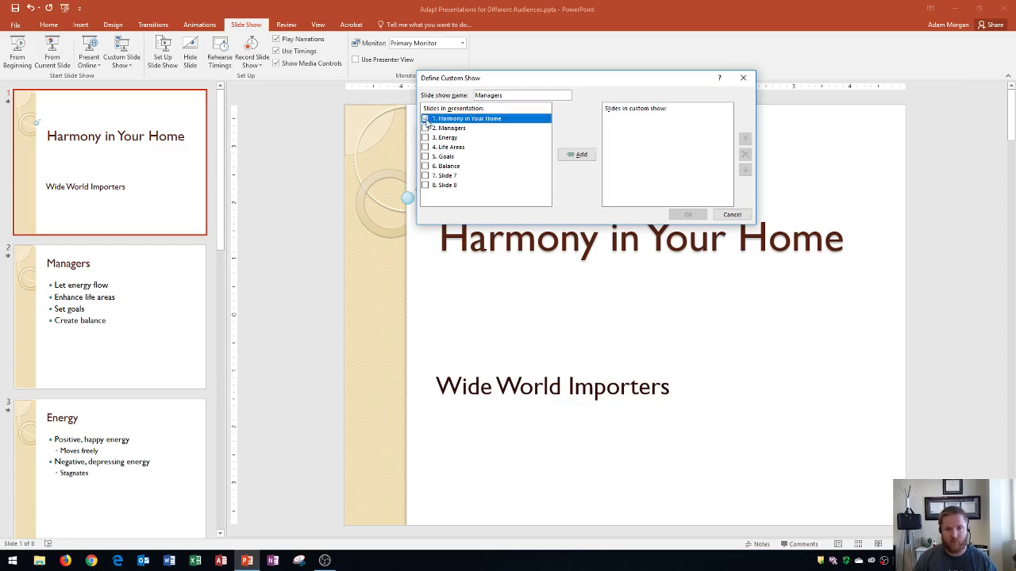
pyautogui.click(426, 128)
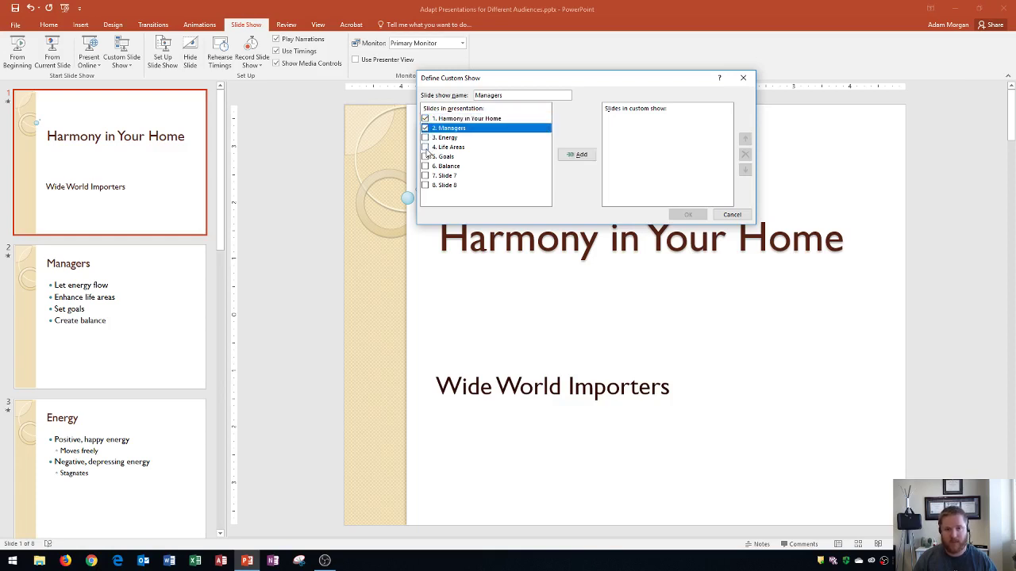
pyautogui.click(425, 148)
pyautogui.click(426, 176)
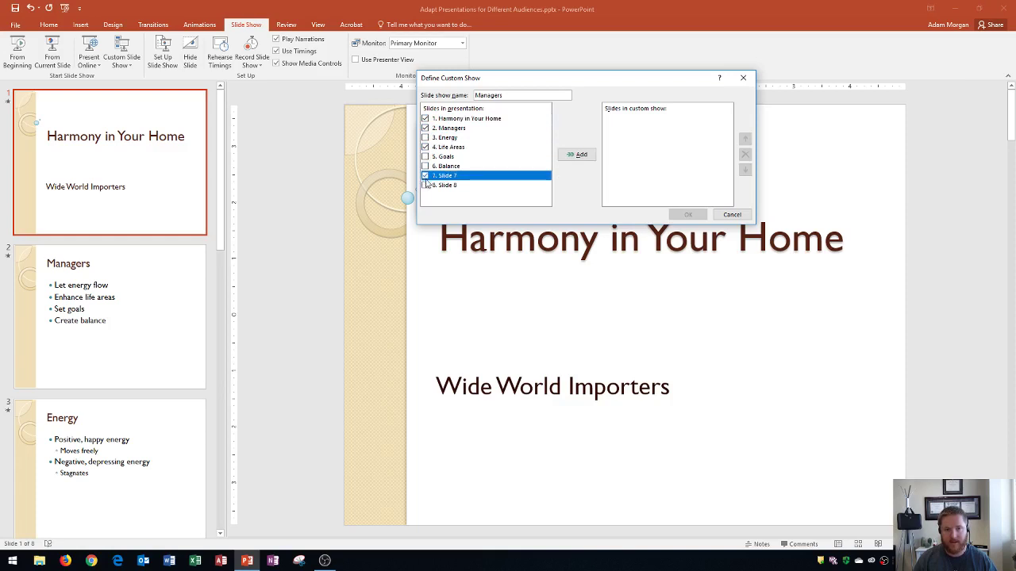
pyautogui.click(425, 185)
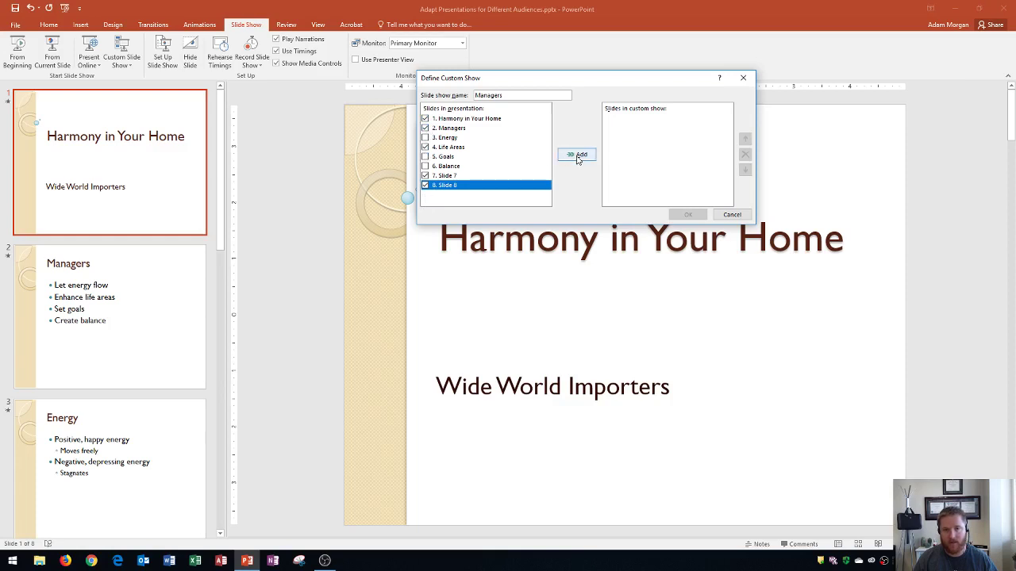
pyautogui.click(579, 155)
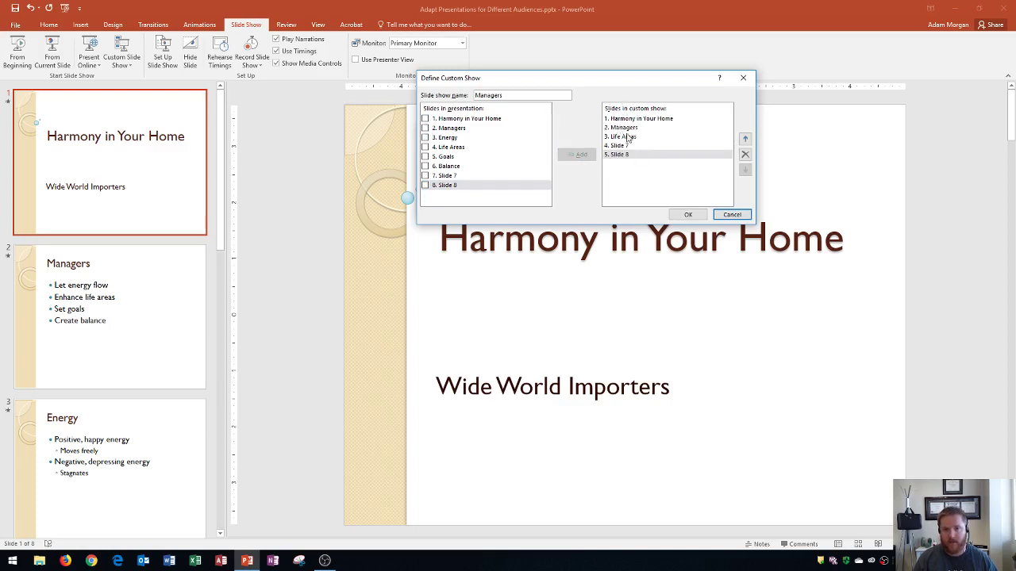
pyautogui.click(687, 215)
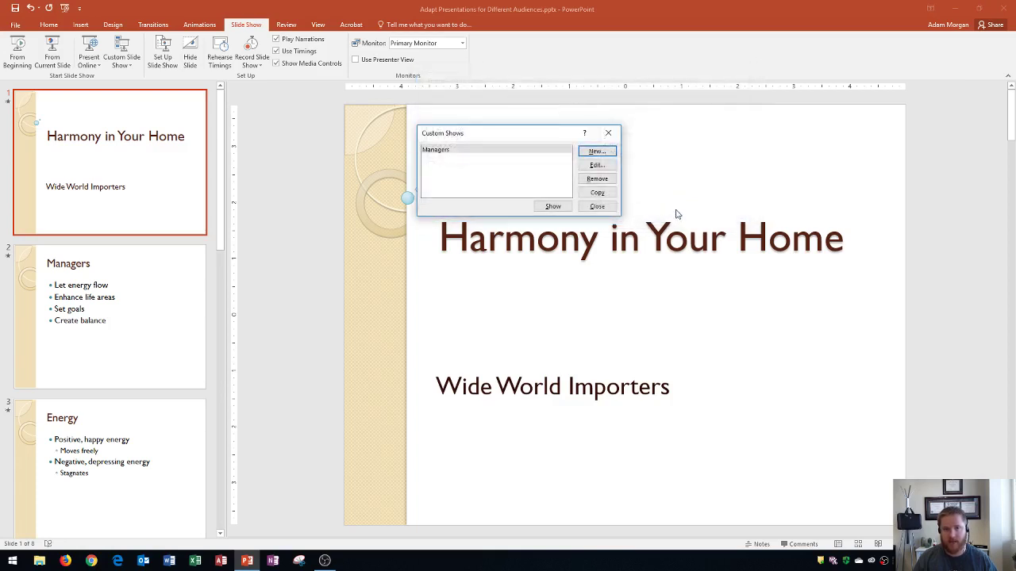
# Select the Managers show and close the Custom Shows list
pyautogui.click(451, 152)
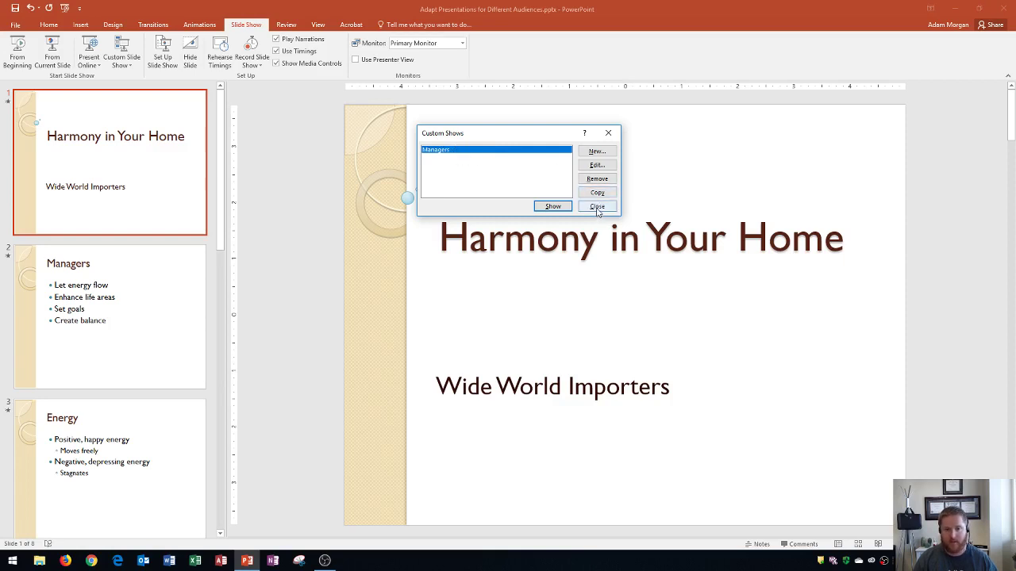
pyautogui.click(597, 207)
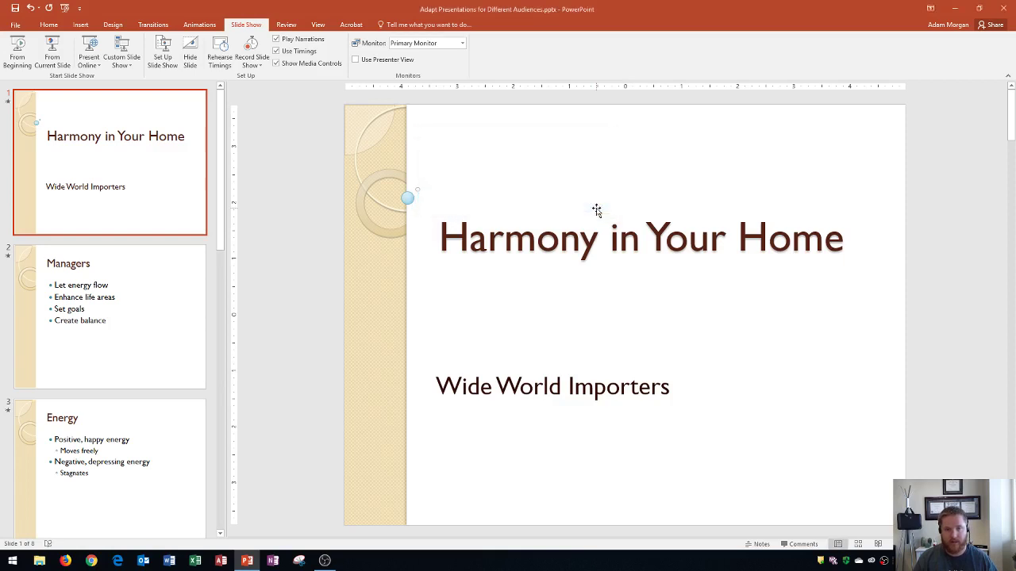
# In Set Up Show, choose the Custom show option with Managers and confirm
pyautogui.click(162, 60)
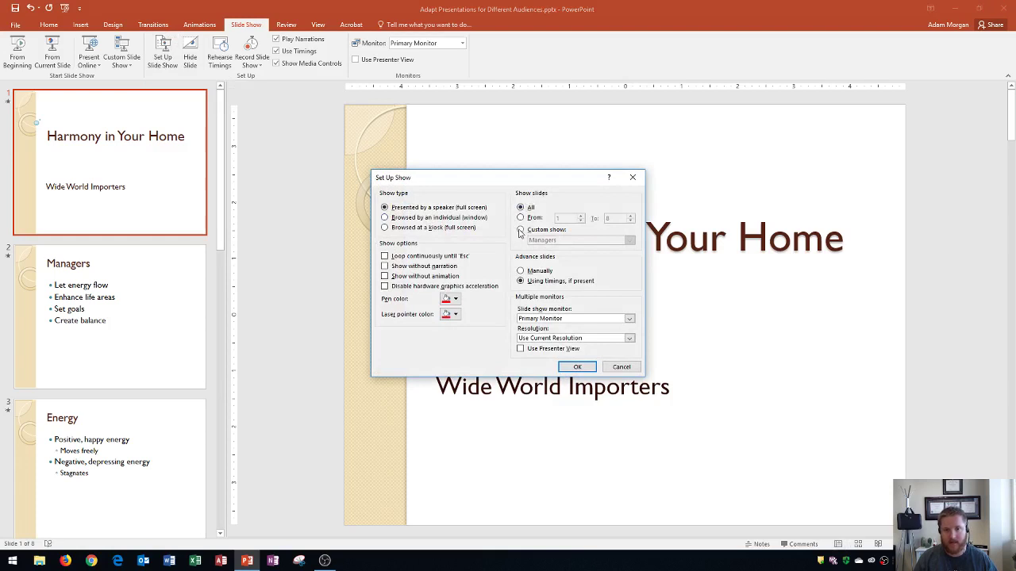
pyautogui.click(520, 230)
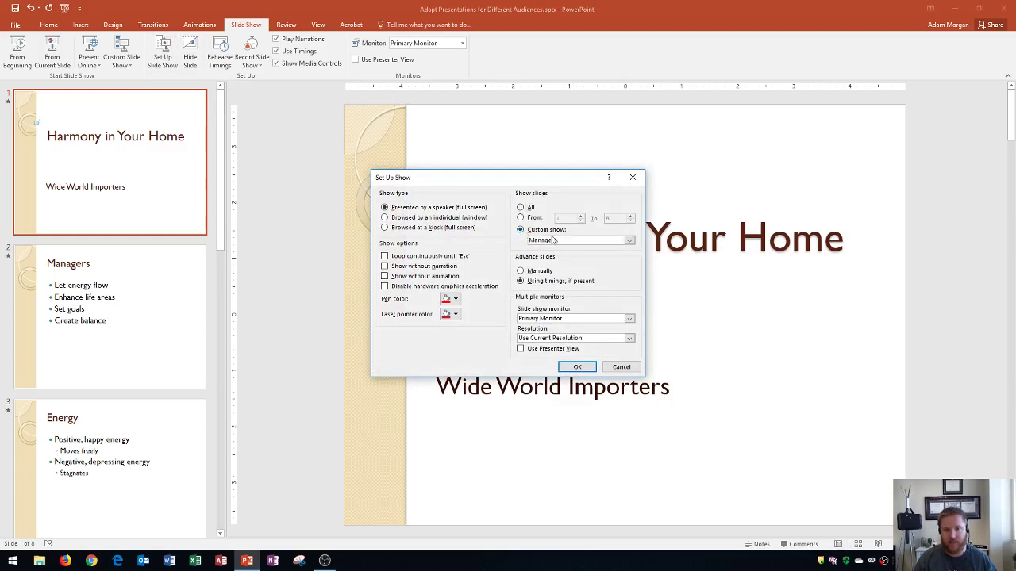
pyautogui.click(553, 241)
pyautogui.click(553, 250)
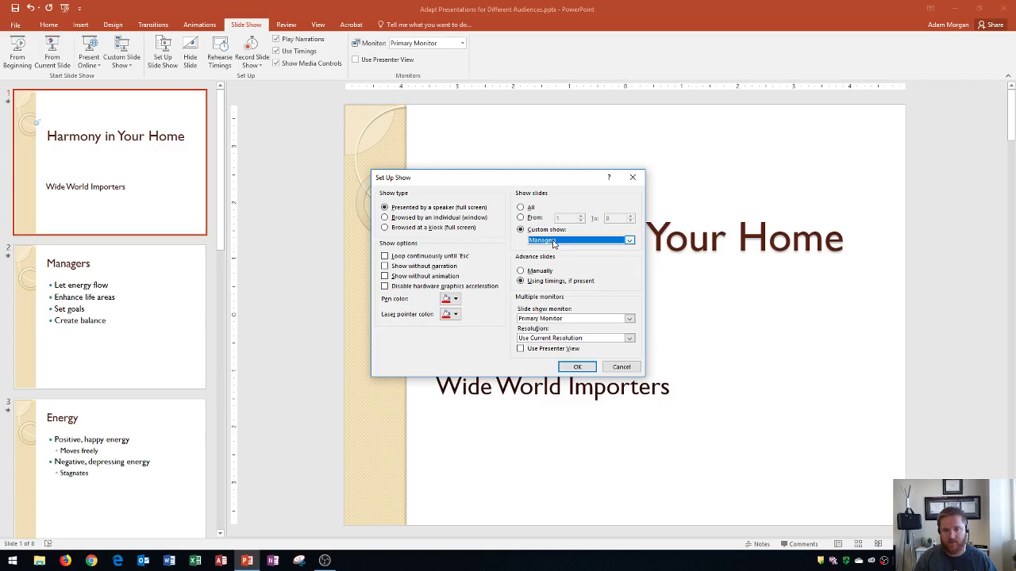
pyautogui.click(580, 369)
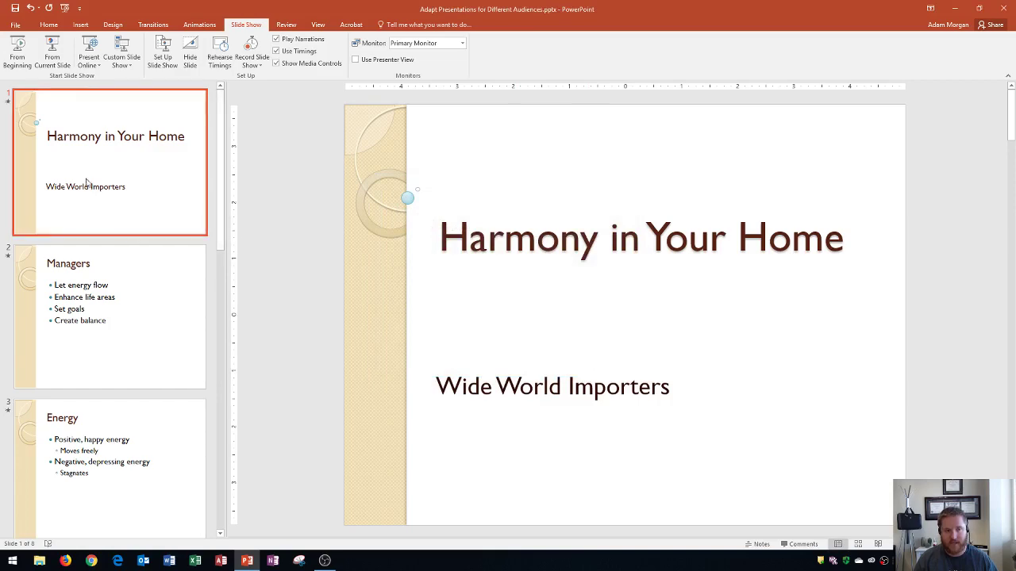
# Review slides 2, 4, 7 and 8, then play the show from the beginning to the Managers slide
pyautogui.click(90, 273)
pyautogui.scroll(-5, 94, 270)
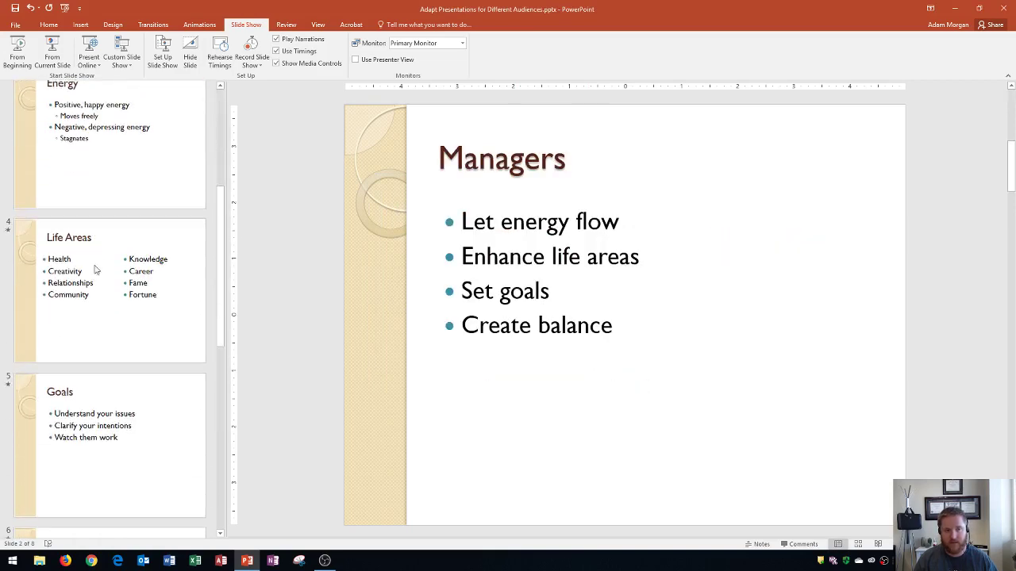
pyautogui.click(96, 270)
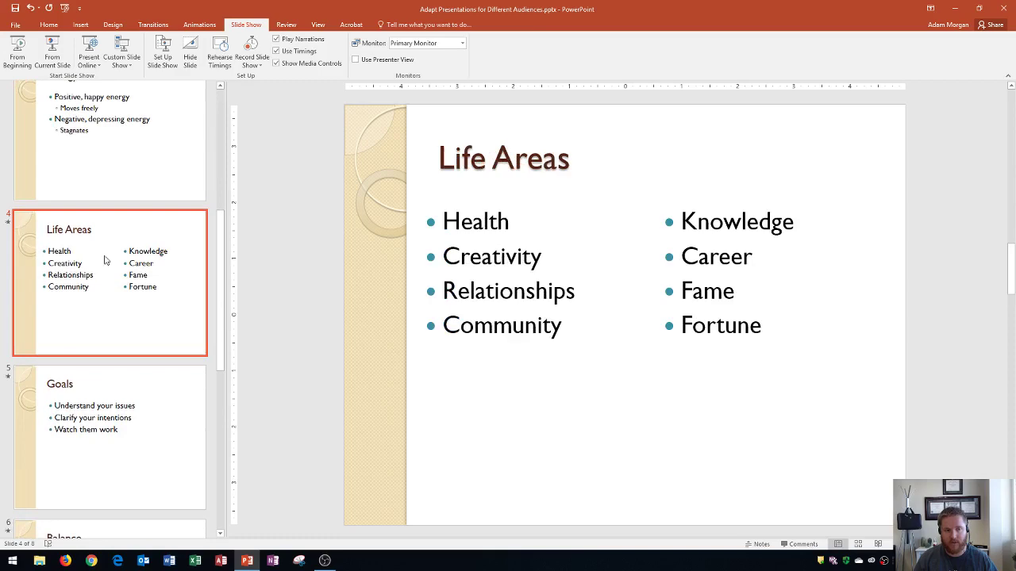
pyautogui.scroll(-5, 104, 262)
pyautogui.scroll(-3, 108, 258)
pyautogui.click(118, 283)
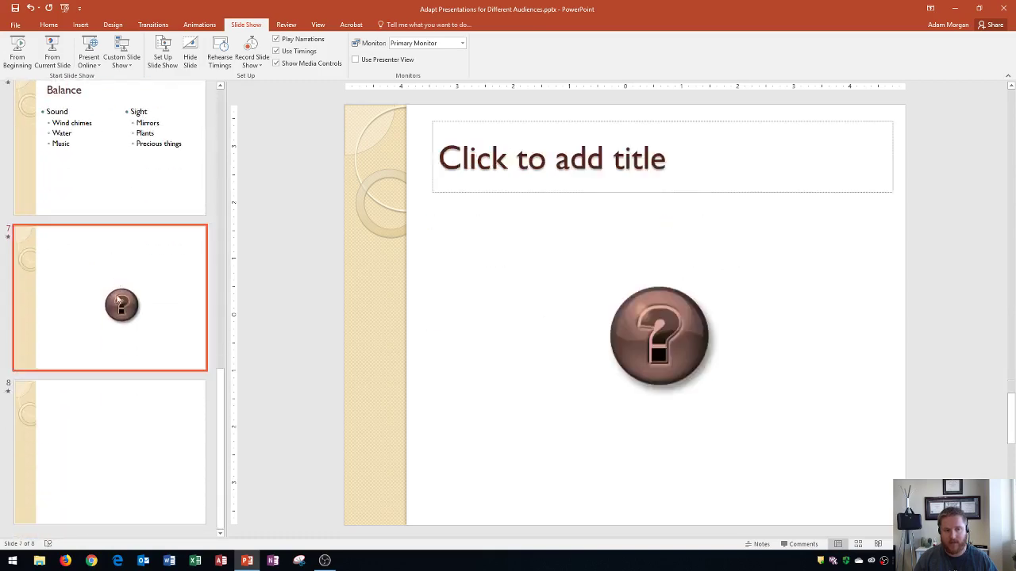
pyautogui.click(124, 408)
pyautogui.moveTo(223, 415); pyautogui.dragTo(224, 127)
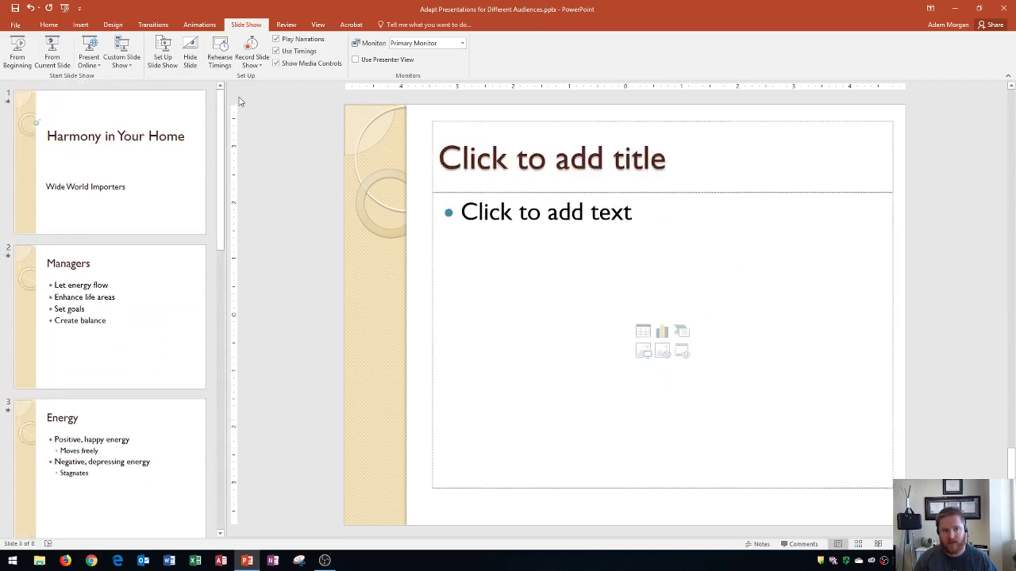
pyautogui.click(23, 65)
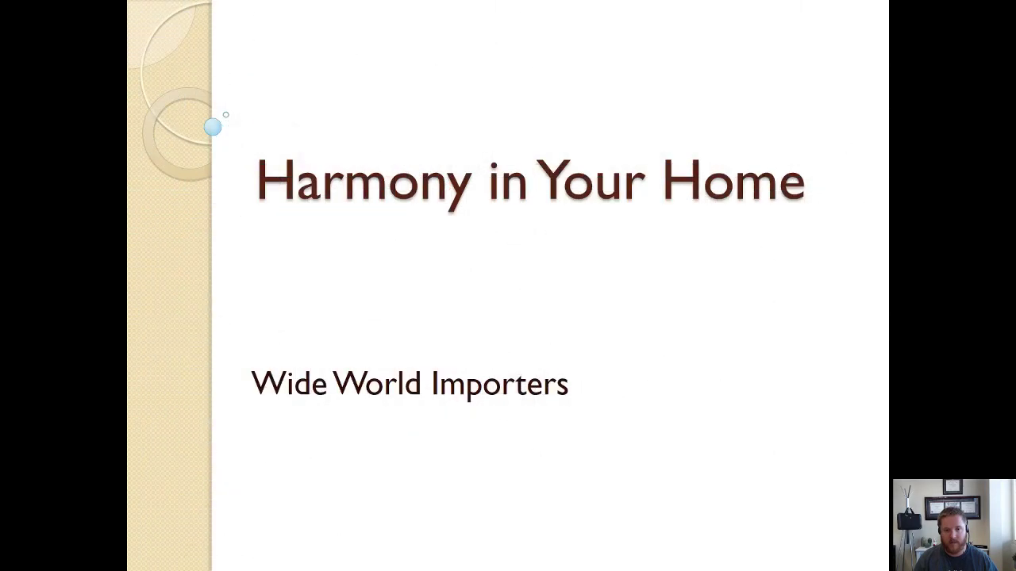
pyautogui.click(147, 88)
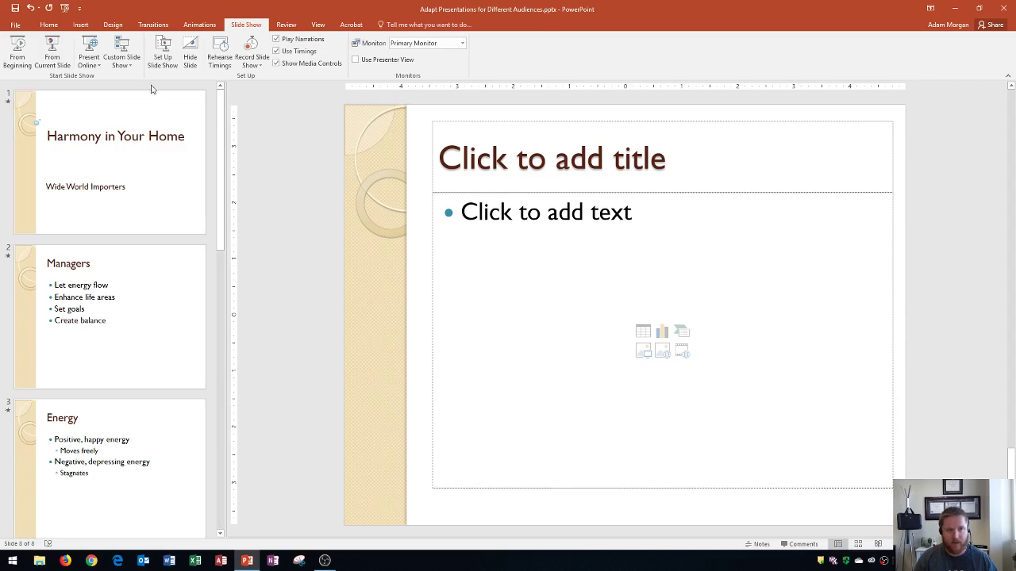
pyautogui.click(121, 65)
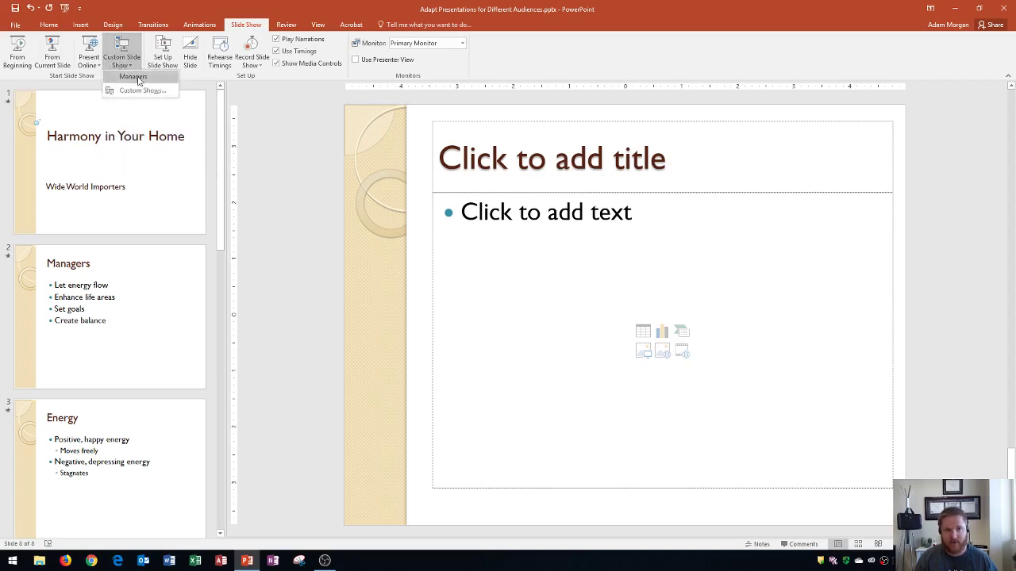
pyautogui.click(133, 77)
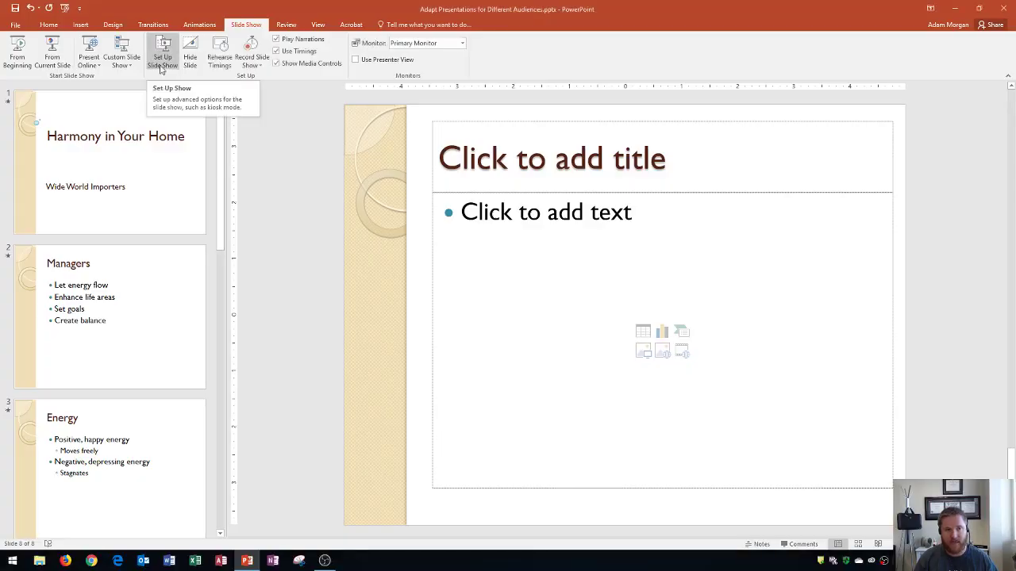
# In Set Up Show, switch Show slides back to All and confirm
pyautogui.click(162, 62)
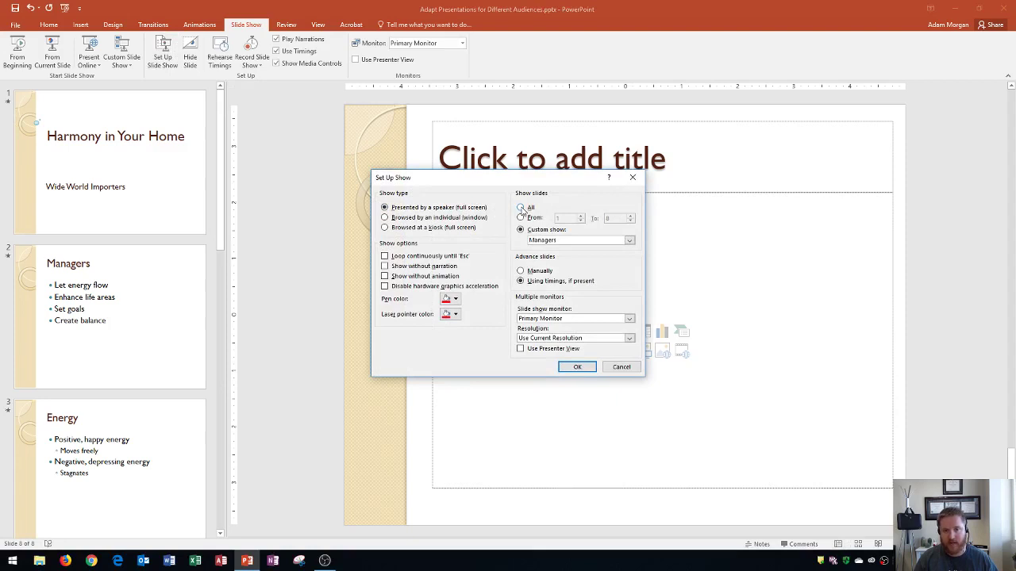
pyautogui.click(521, 207)
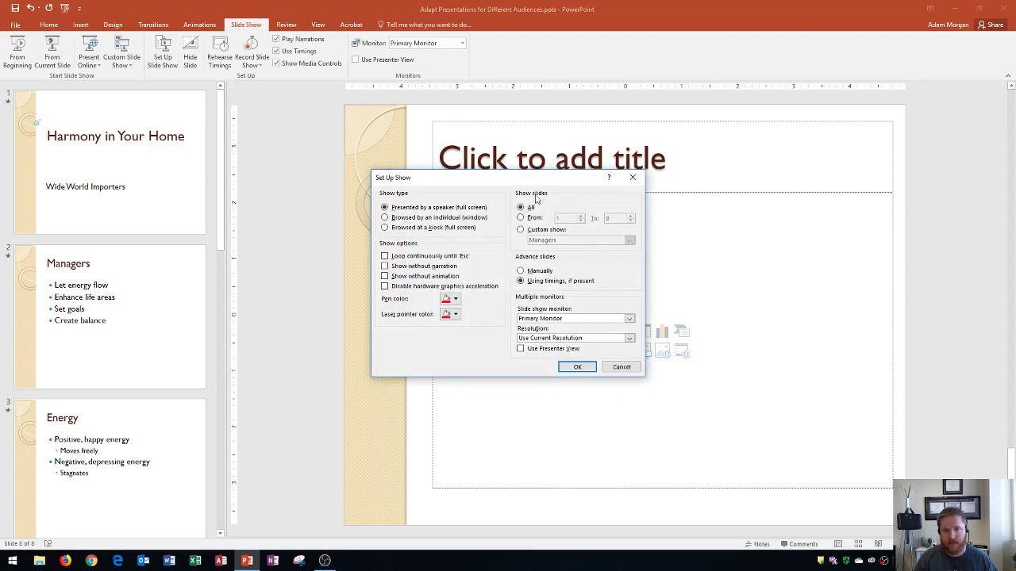
pyautogui.click(578, 368)
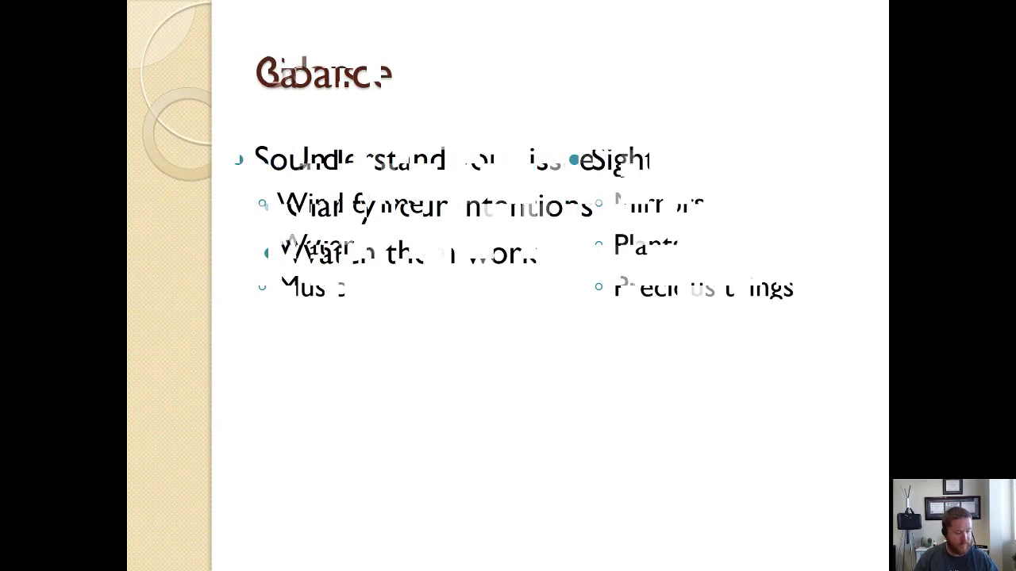
# End the show with Esc and select slide 1, Harmony in Your Home
pyautogui.press('Escape')
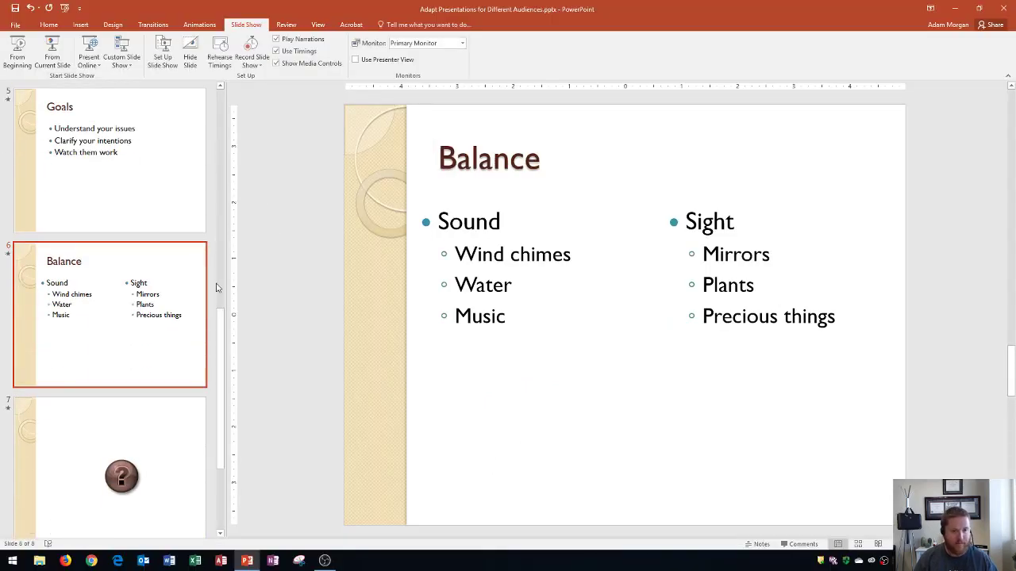
pyautogui.moveTo(223, 343); pyautogui.dragTo(222, 142)
pyautogui.click(141, 129)
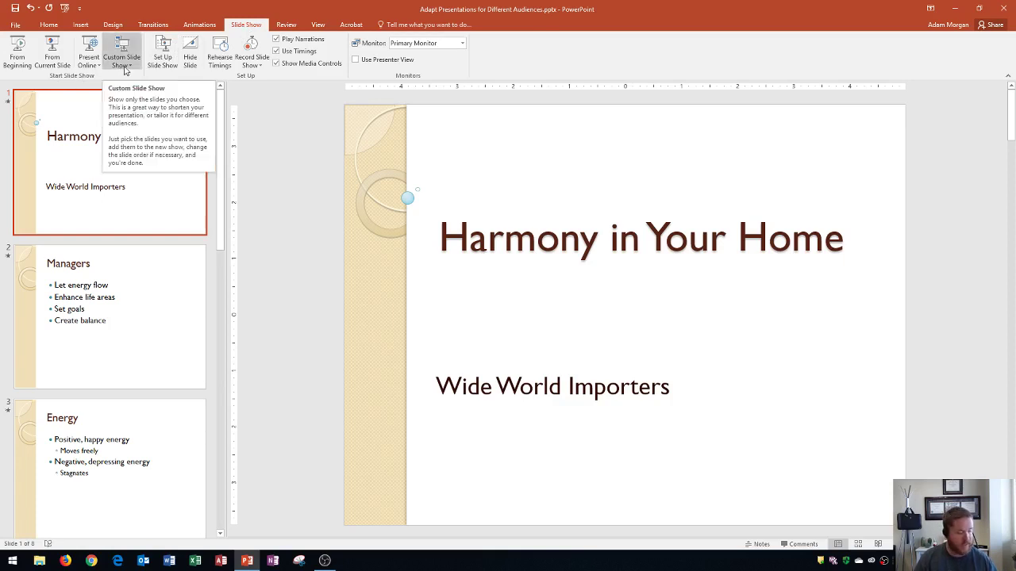
# Reopen the Custom Shows dialog listing Managers and move it up
pyautogui.click(123, 68)
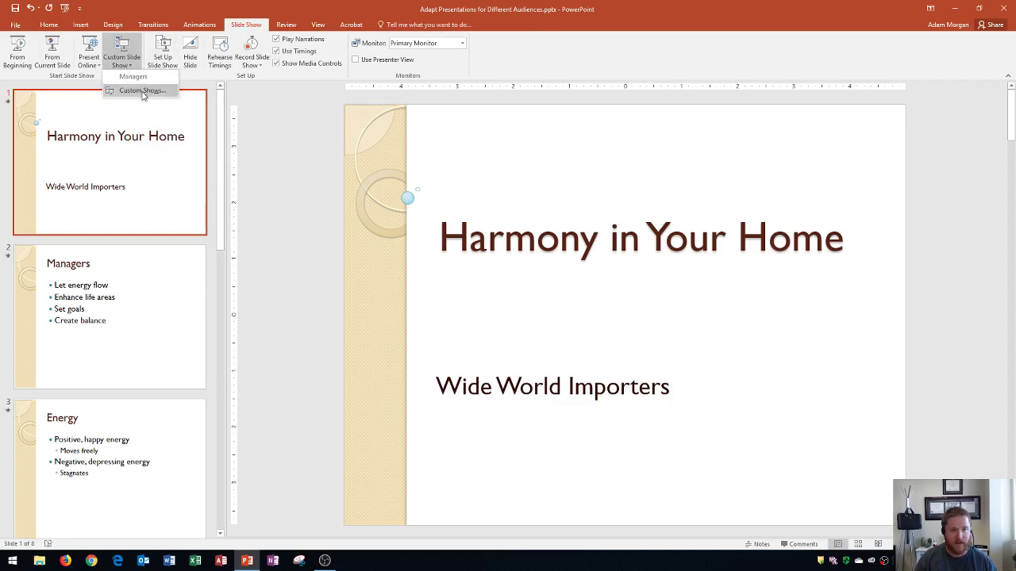
pyautogui.click(142, 89)
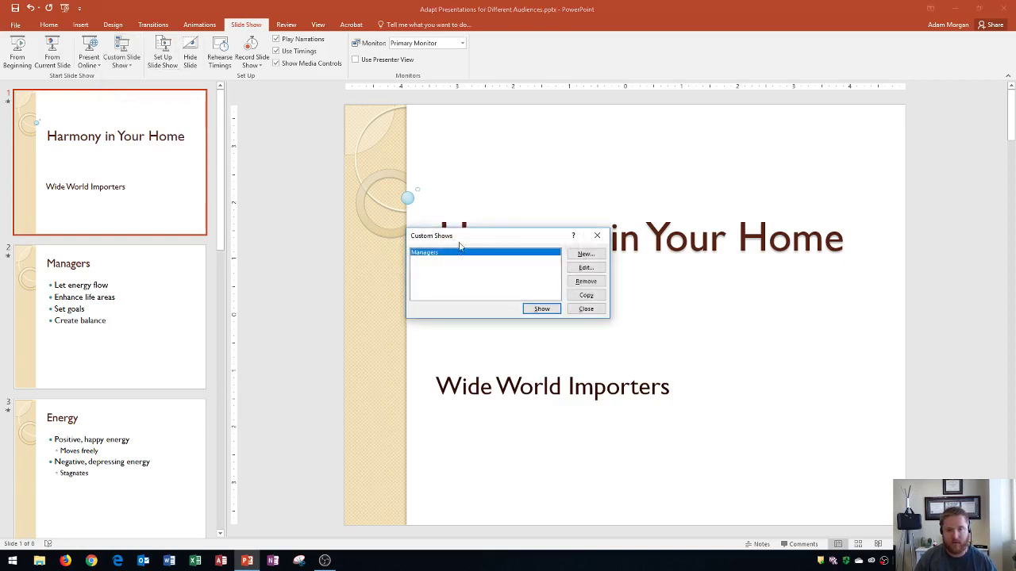
pyautogui.moveTo(469, 238); pyautogui.dragTo(508, 135)
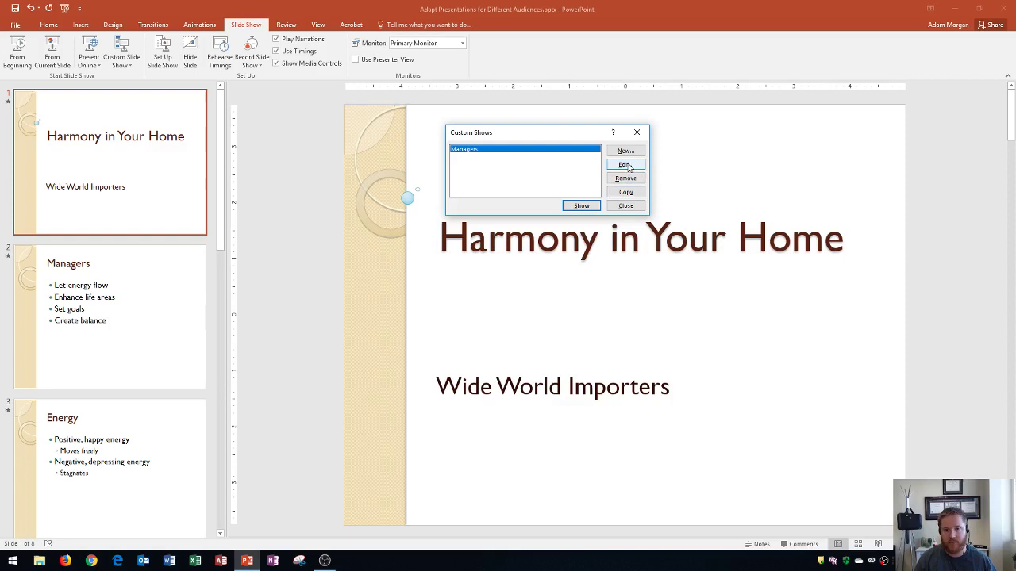
# Edit the Managers show to remove Slide 8 and save the change
pyautogui.click(627, 164)
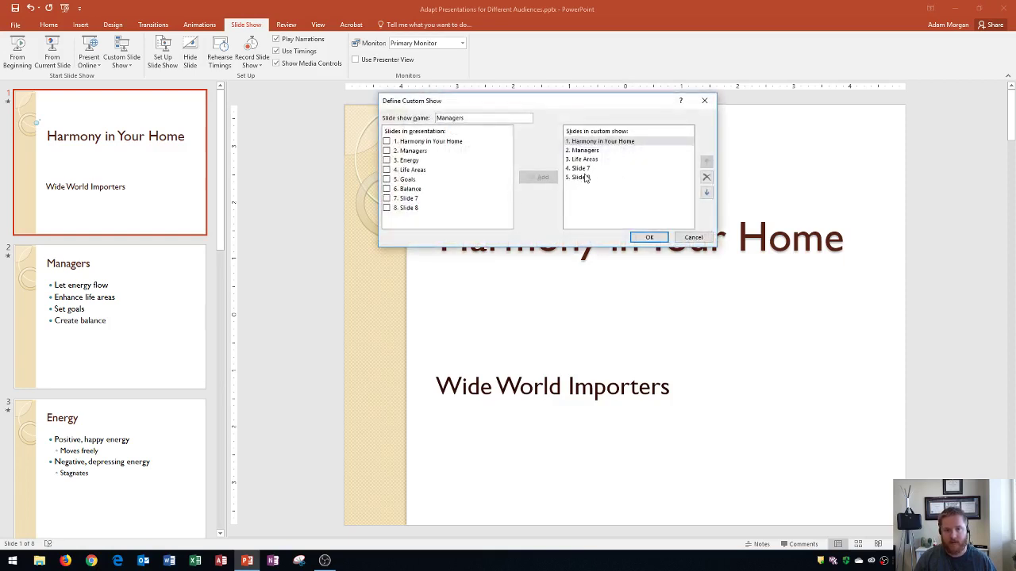
pyautogui.click(586, 179)
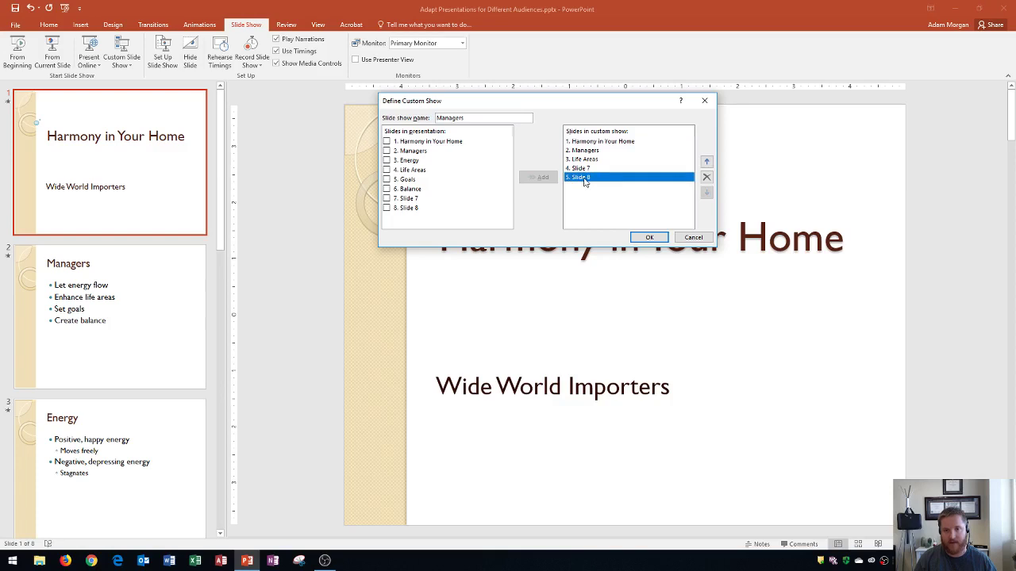
pyautogui.click(707, 178)
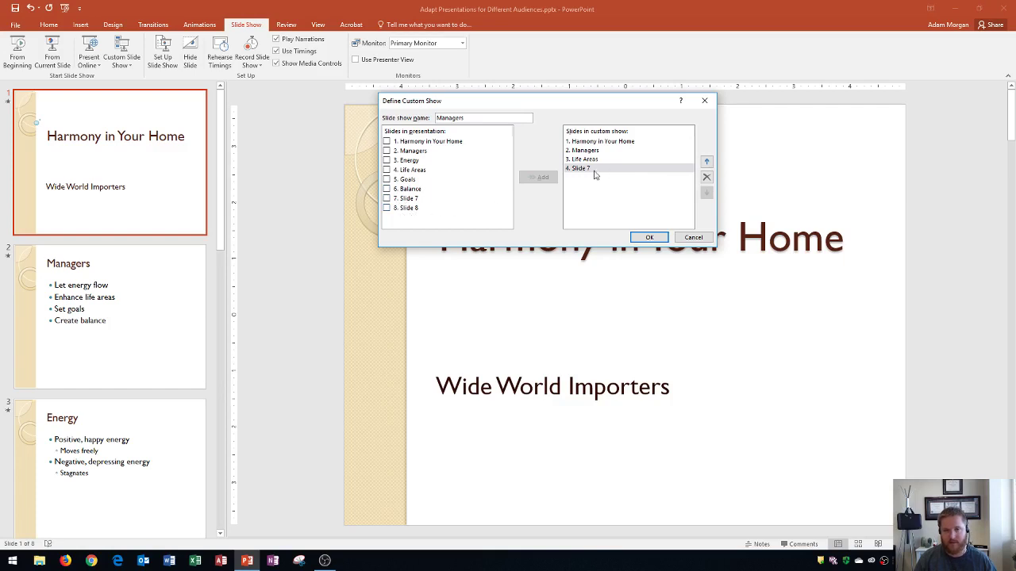
pyautogui.click(649, 238)
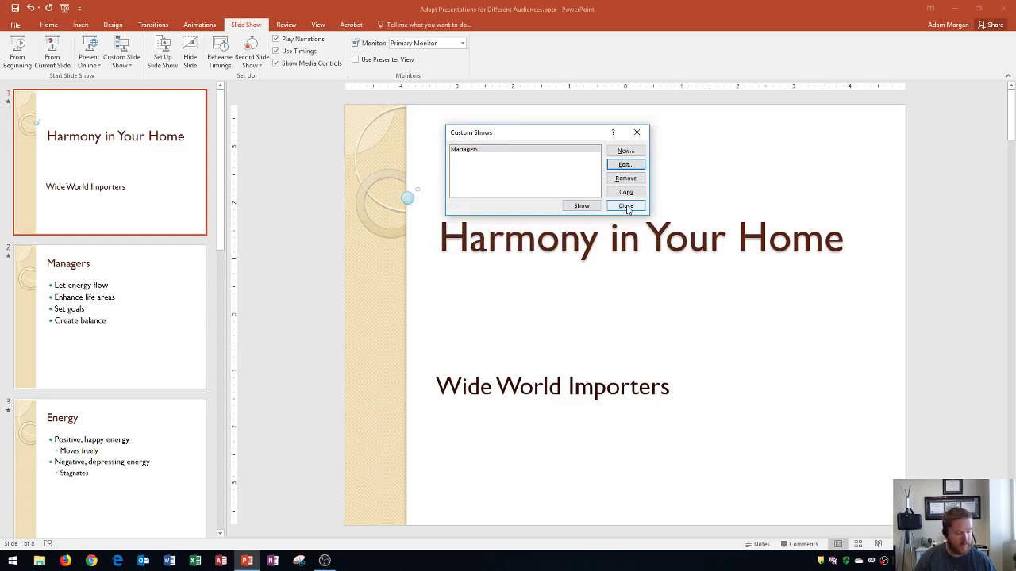
# Close the Custom Shows dialog
pyautogui.click(626, 206)
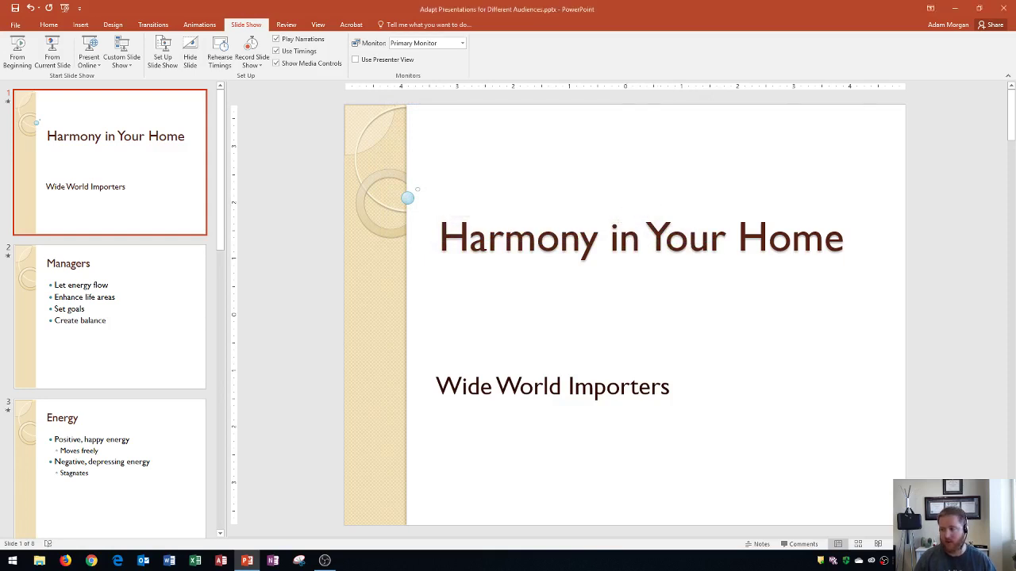